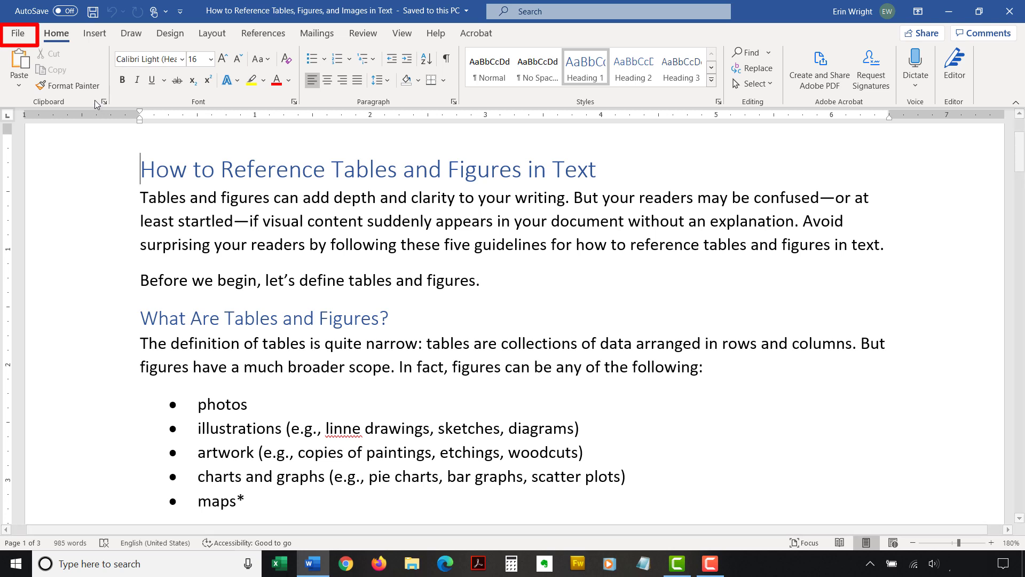
# Step: Open Word Options from the File menu and show the Proofing settings
pyautogui.click(18, 32)
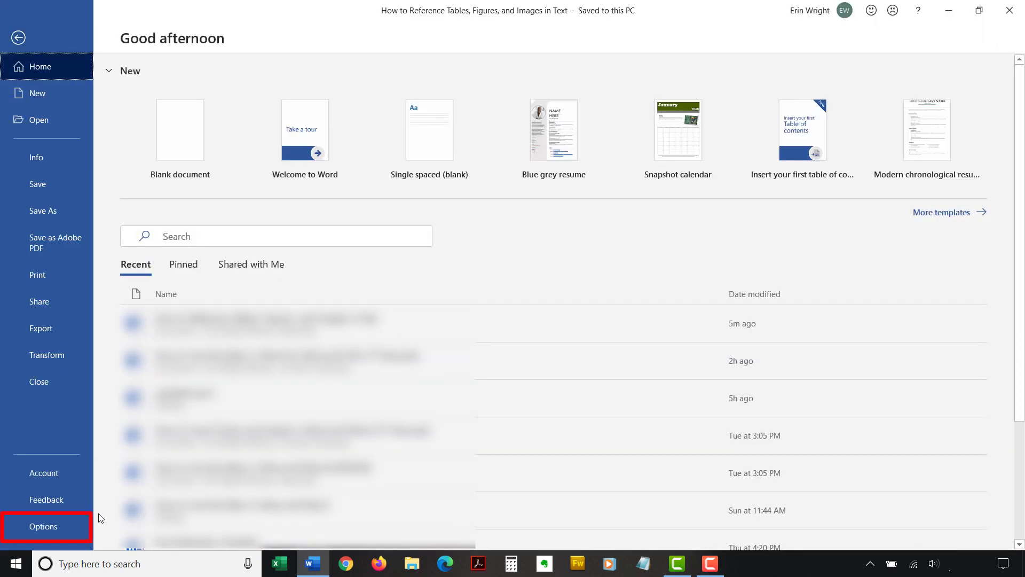
pyautogui.click(60, 529)
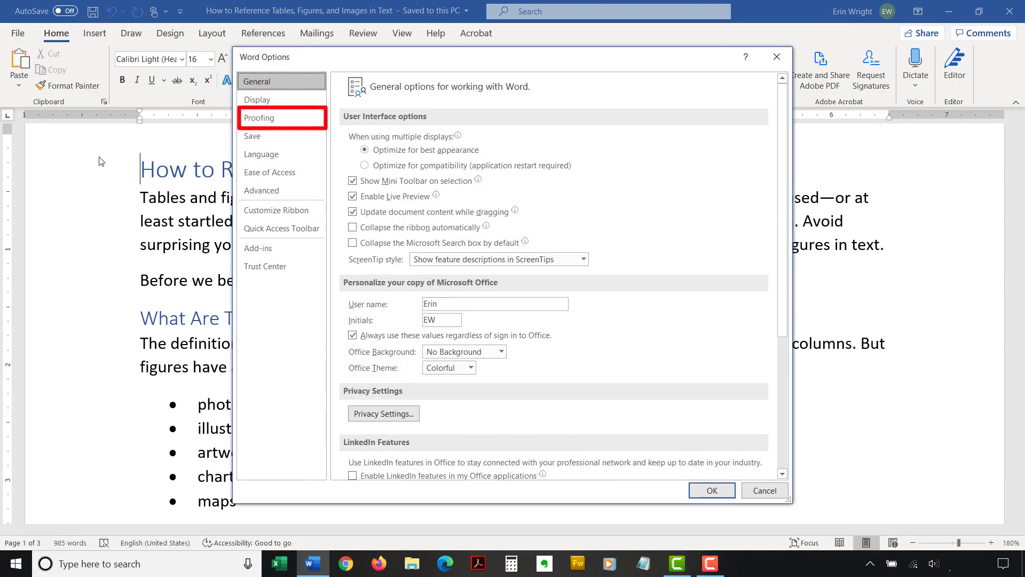
pyautogui.click(253, 121)
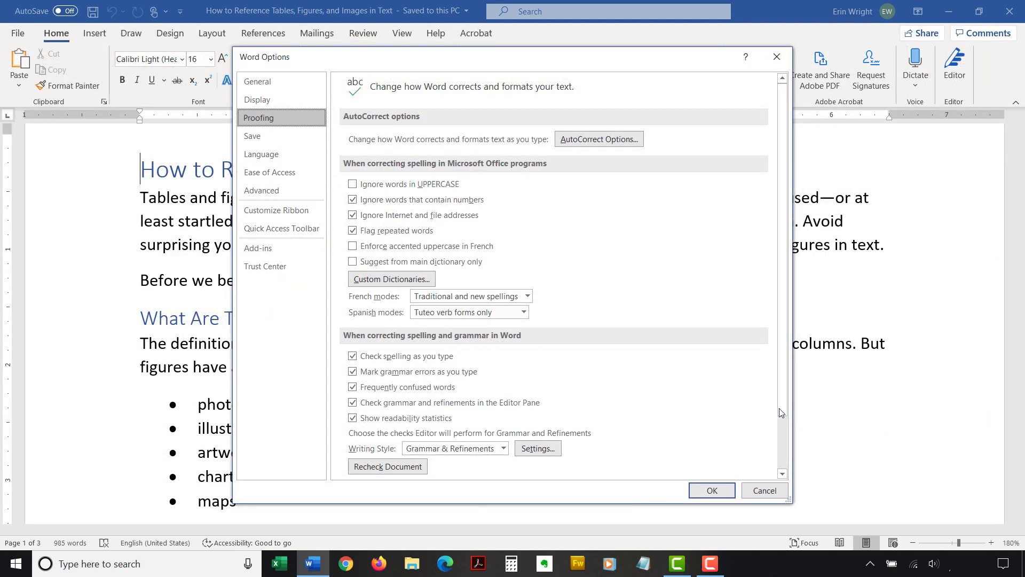
pyautogui.moveTo(781, 414); pyautogui.dragTo(779, 449)
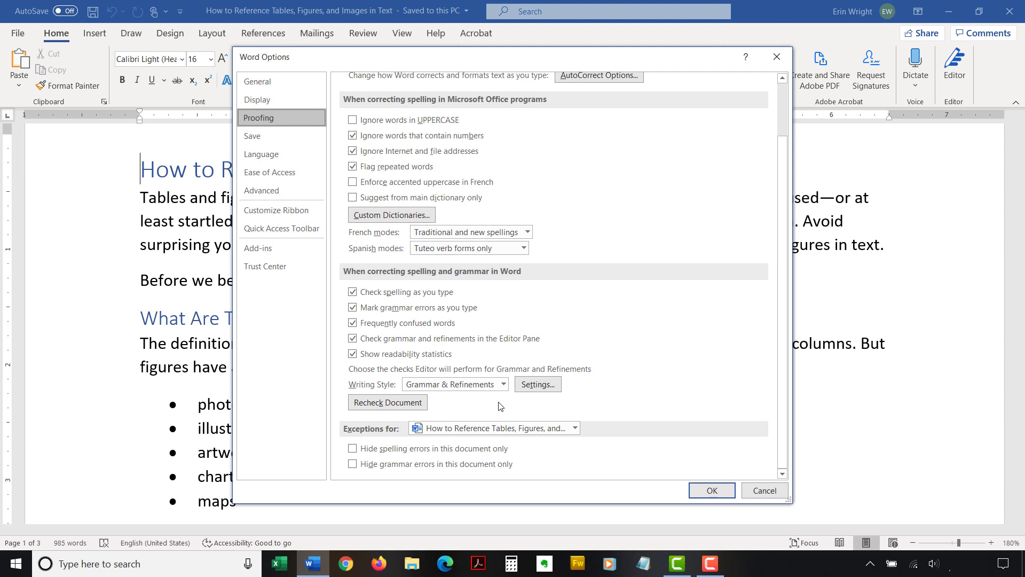
pyautogui.click(504, 385)
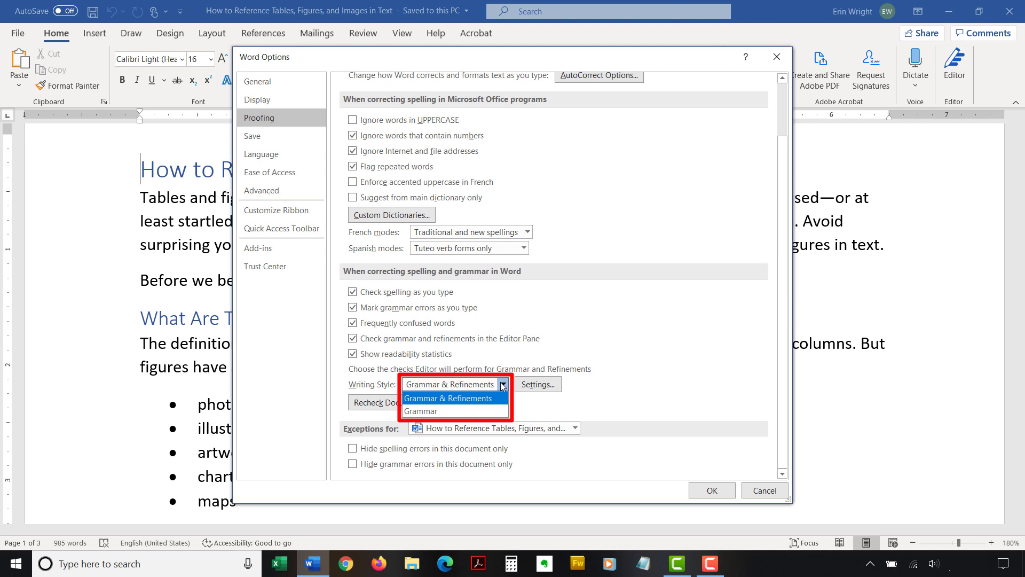
pyautogui.click(490, 398)
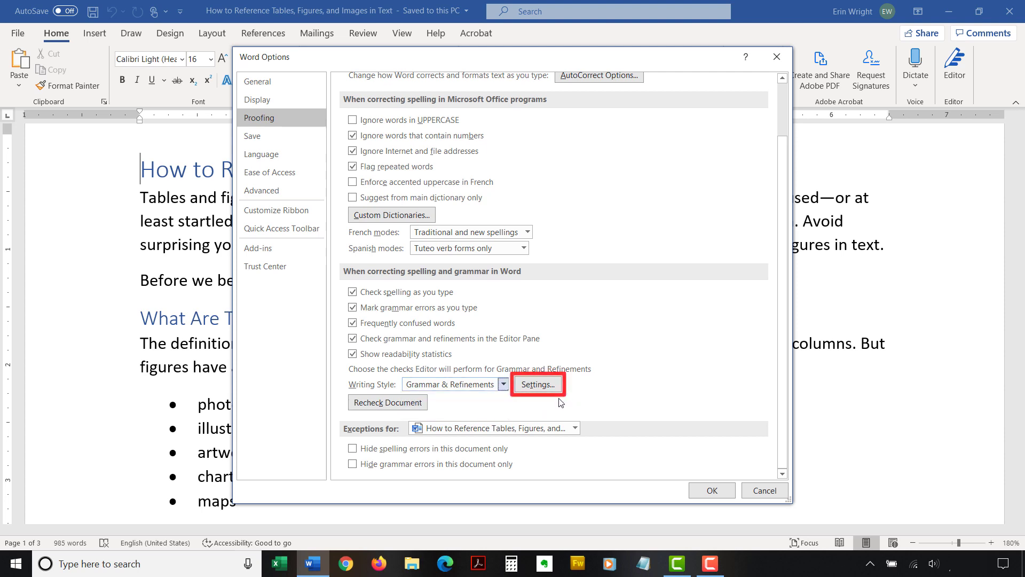
pyautogui.click(539, 384)
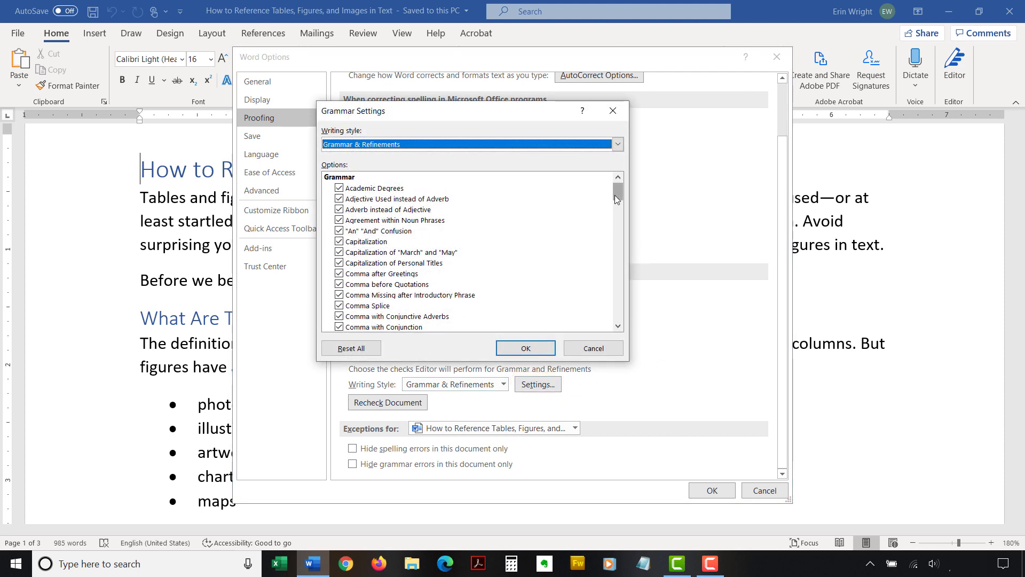
pyautogui.moveTo(616, 190); pyautogui.dragTo(611, 263)
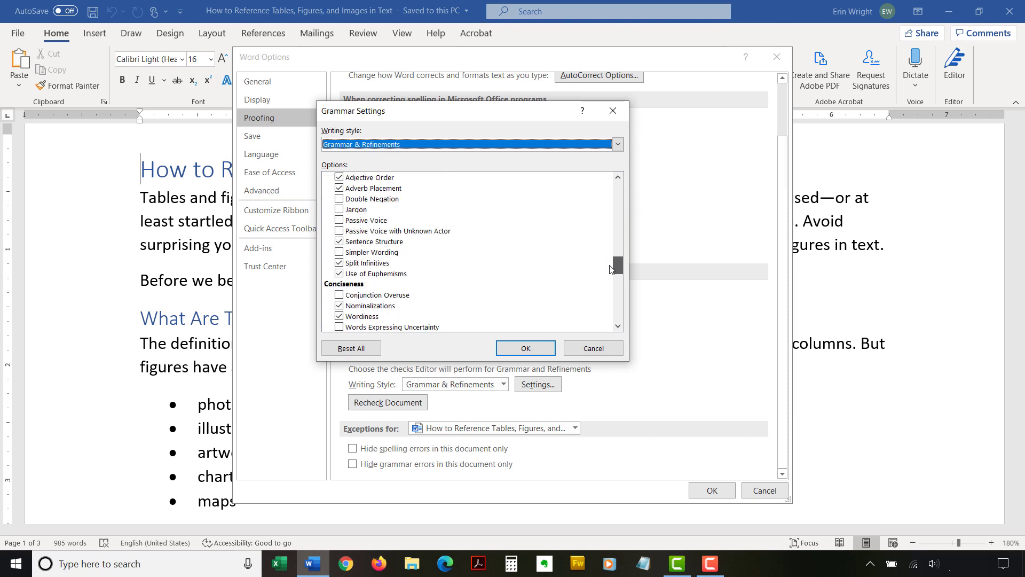
pyautogui.moveTo(617, 265); pyautogui.dragTo(616, 318)
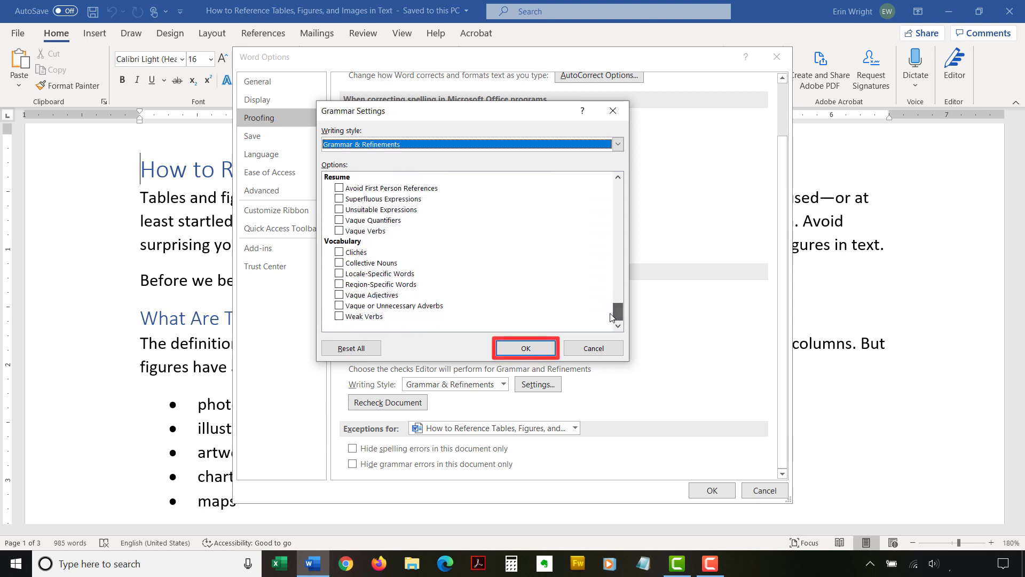
pyautogui.click(526, 347)
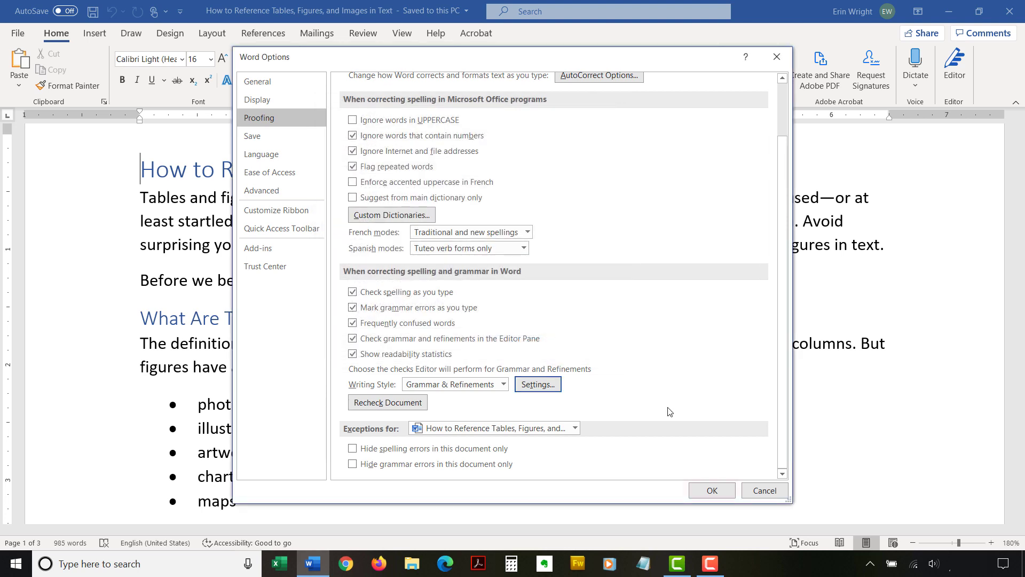
# Step: Close Word Options and run Editor from the Review tab, showing six suggestions
pyautogui.click(712, 490)
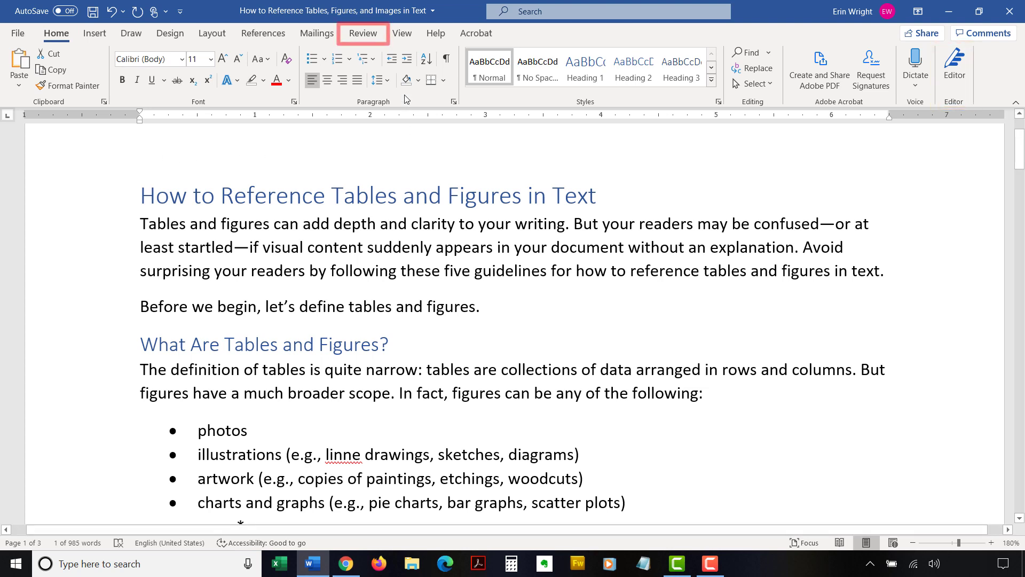
pyautogui.click(363, 33)
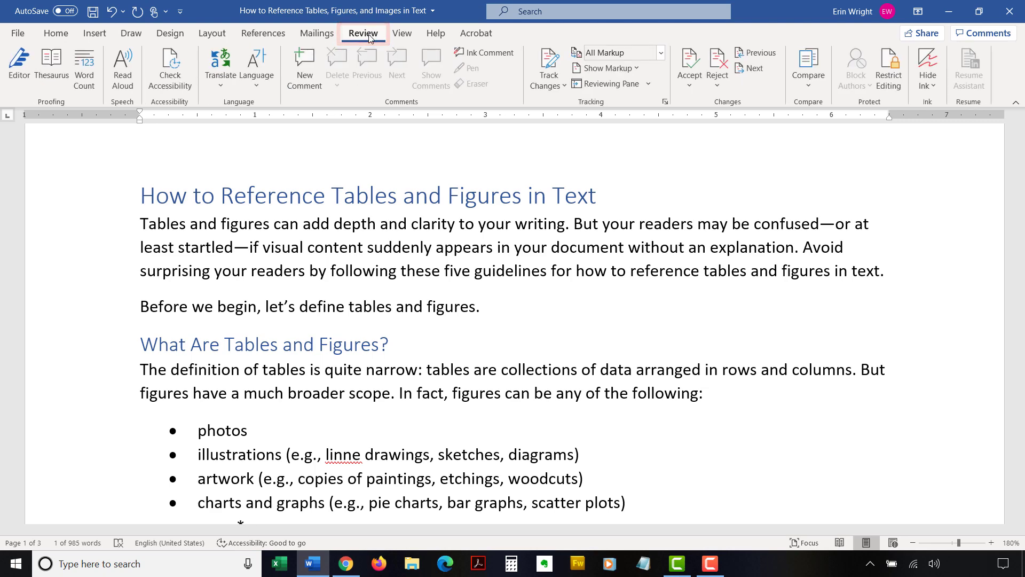
pyautogui.click(19, 68)
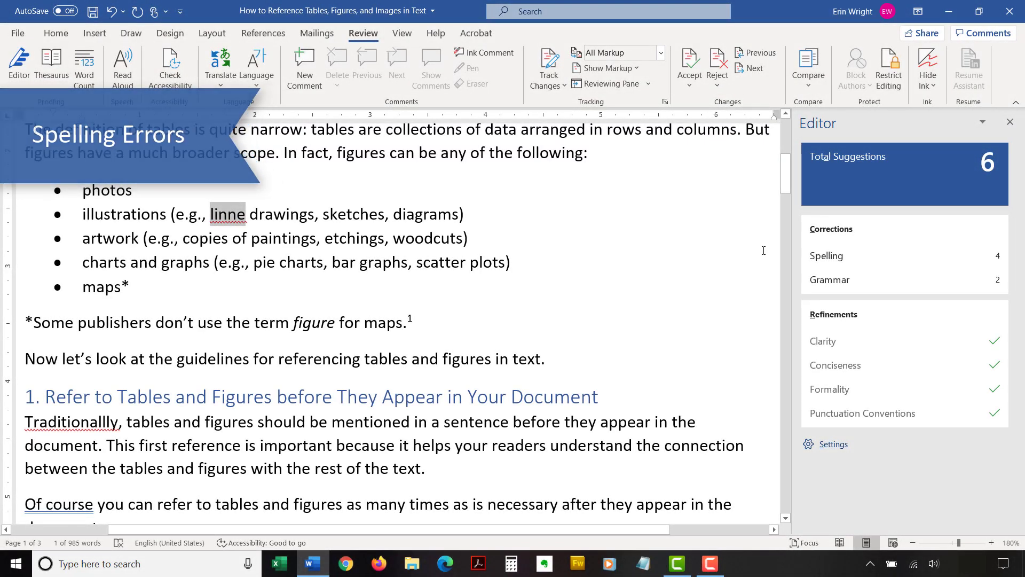
# Step: Replace the misspelling 'linne' with 'line' and move on to the next spelling issue
pyautogui.click(826, 255)
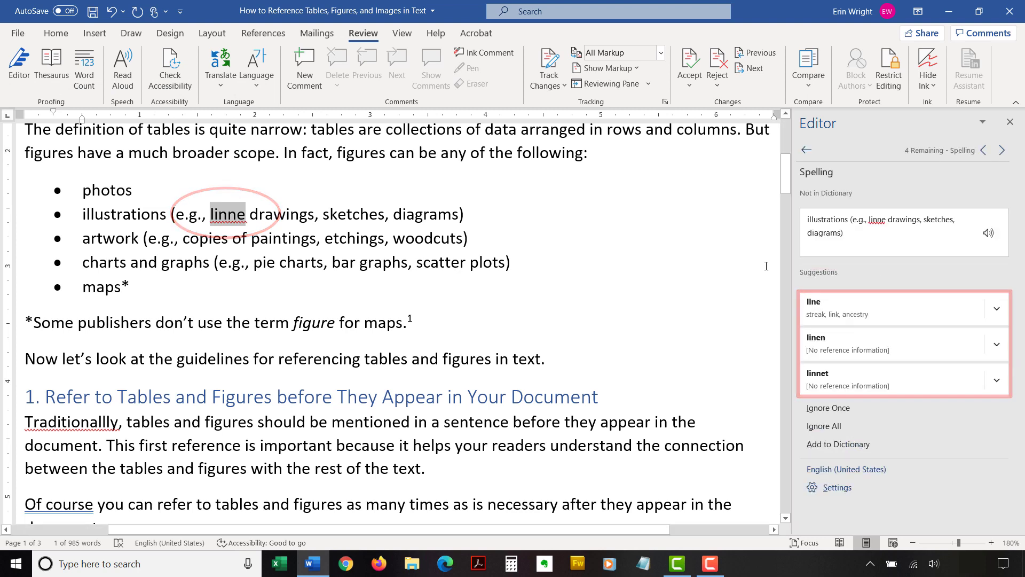
pyautogui.click(998, 308)
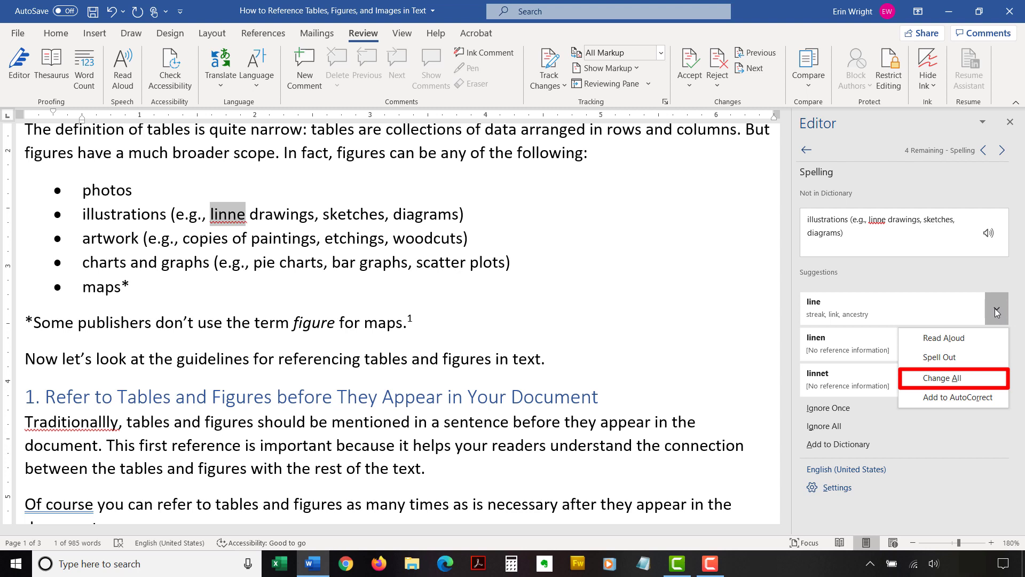
pyautogui.click(995, 305)
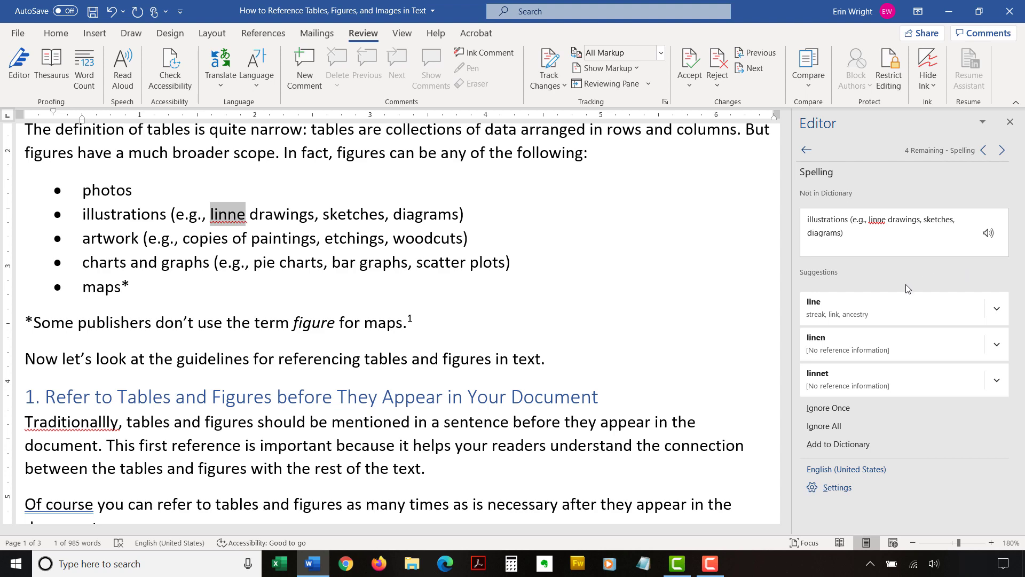
pyautogui.click(873, 305)
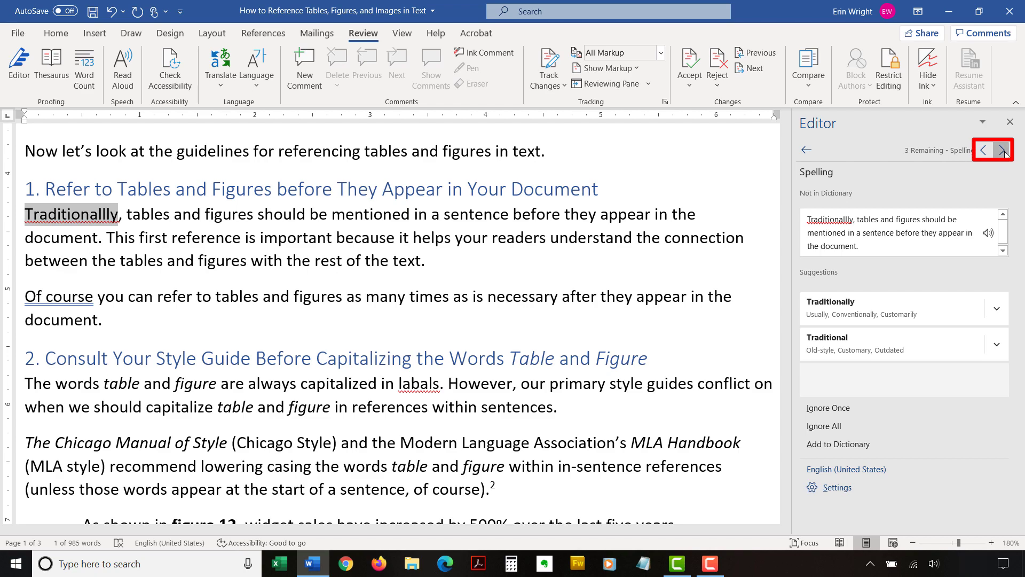
pyautogui.click(1003, 151)
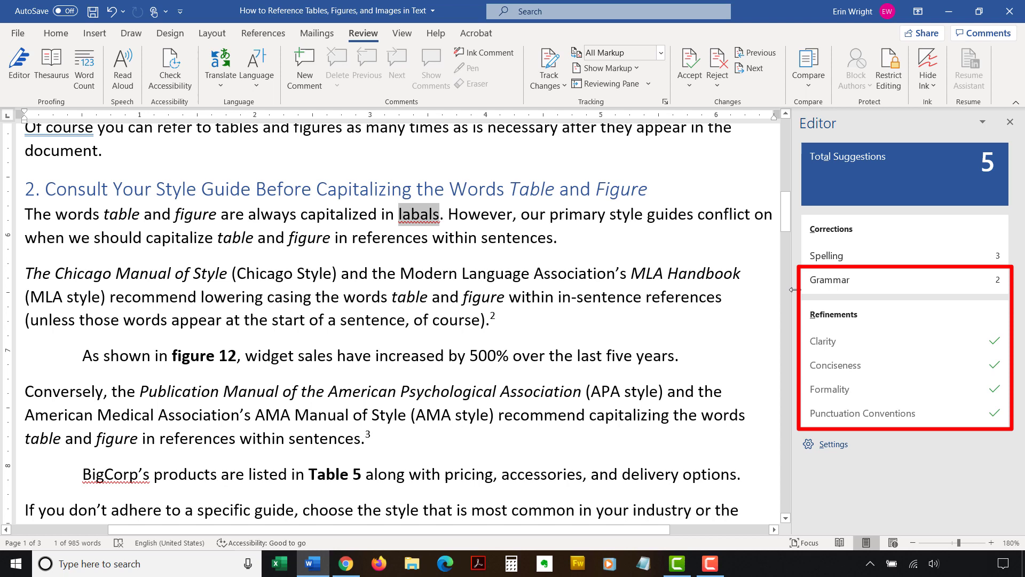
# Step: Add the comma after 'Of course' and ignore all occurrences of 'BigCorp's'
pyautogui.click(818, 282)
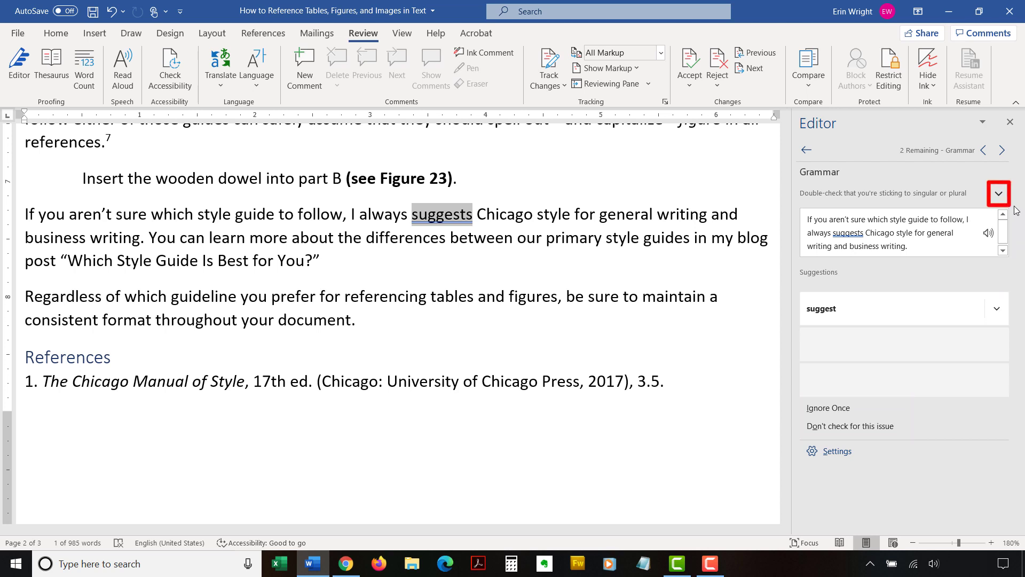
pyautogui.click(998, 196)
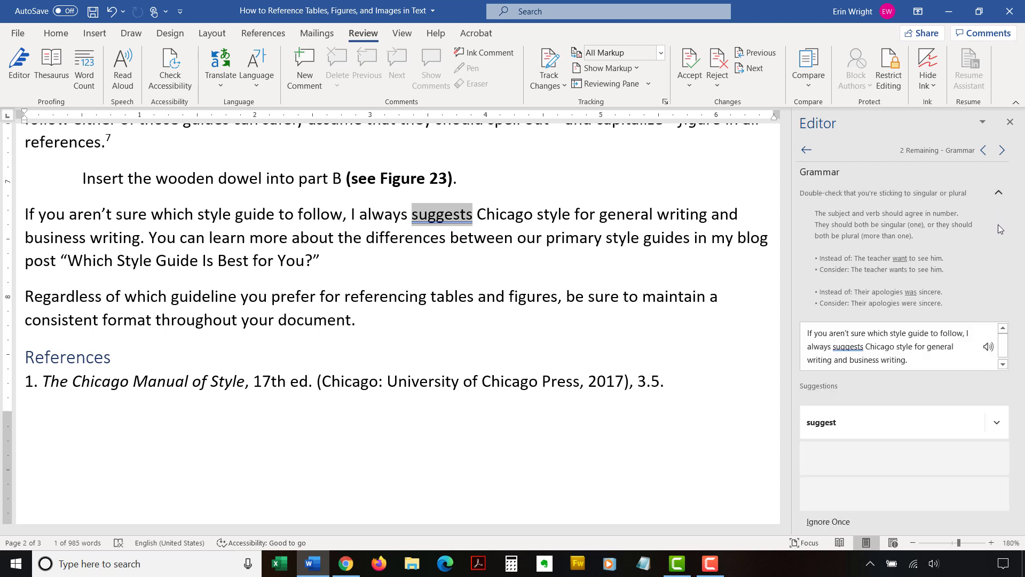
pyautogui.click(1002, 151)
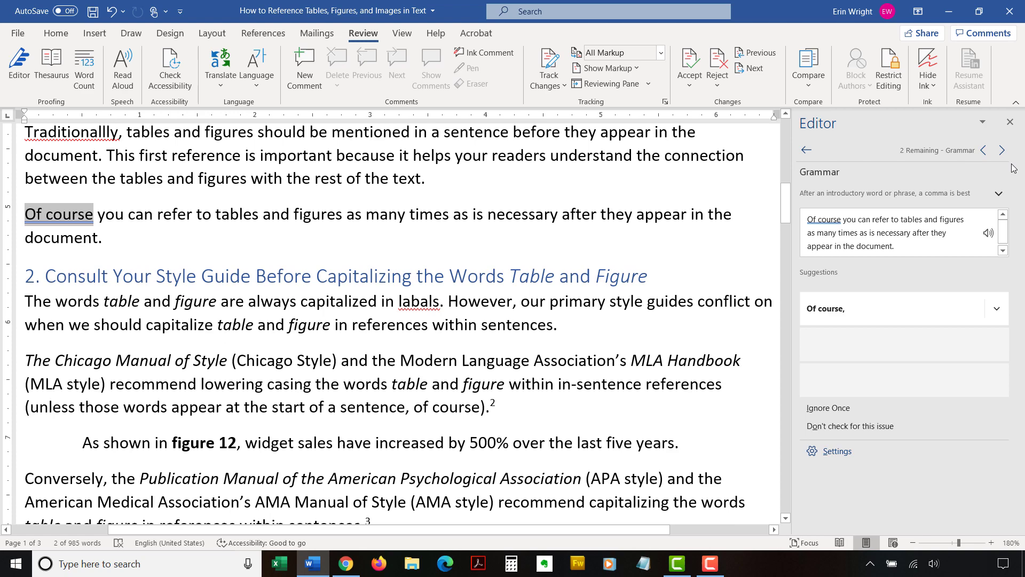
pyautogui.click(902, 308)
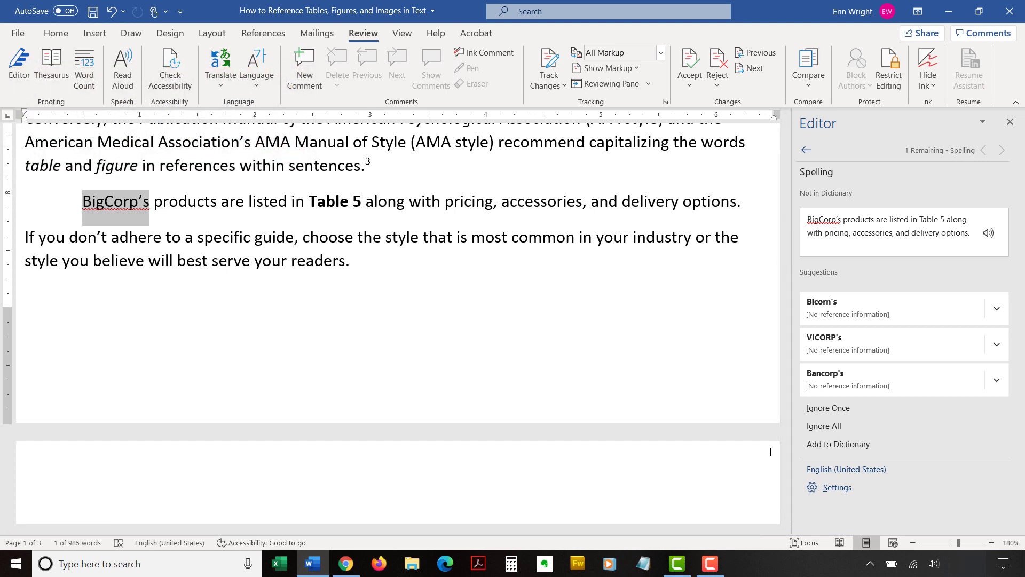
pyautogui.click(818, 430)
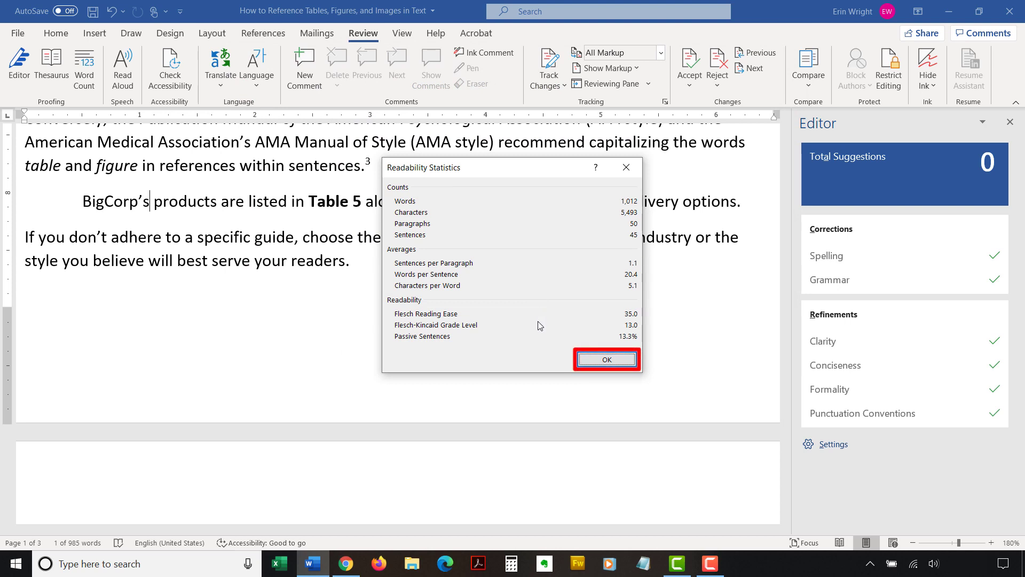
# Step: Dismiss the Readability Statistics report and the review-finished message
pyautogui.click(606, 360)
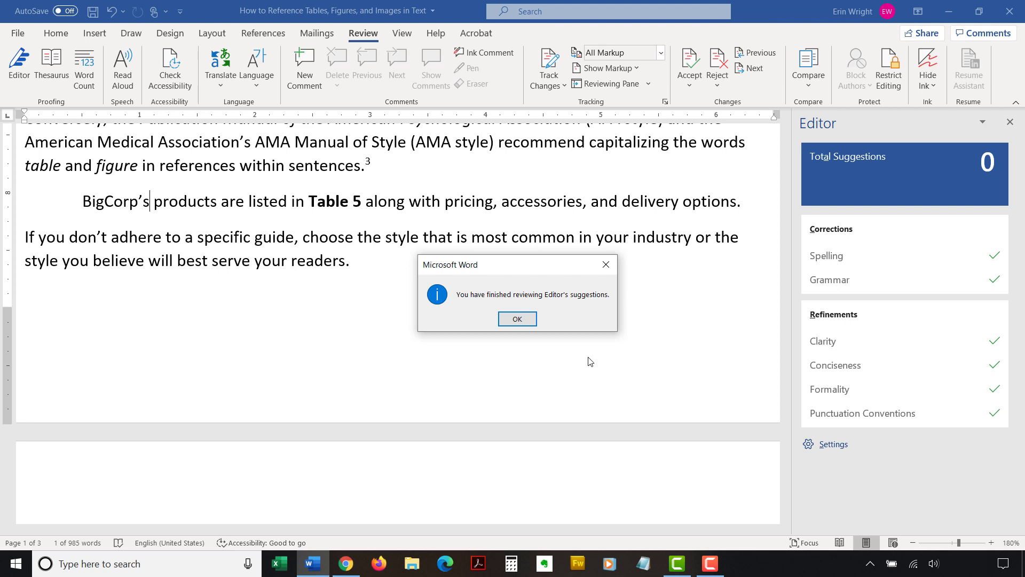
pyautogui.click(517, 319)
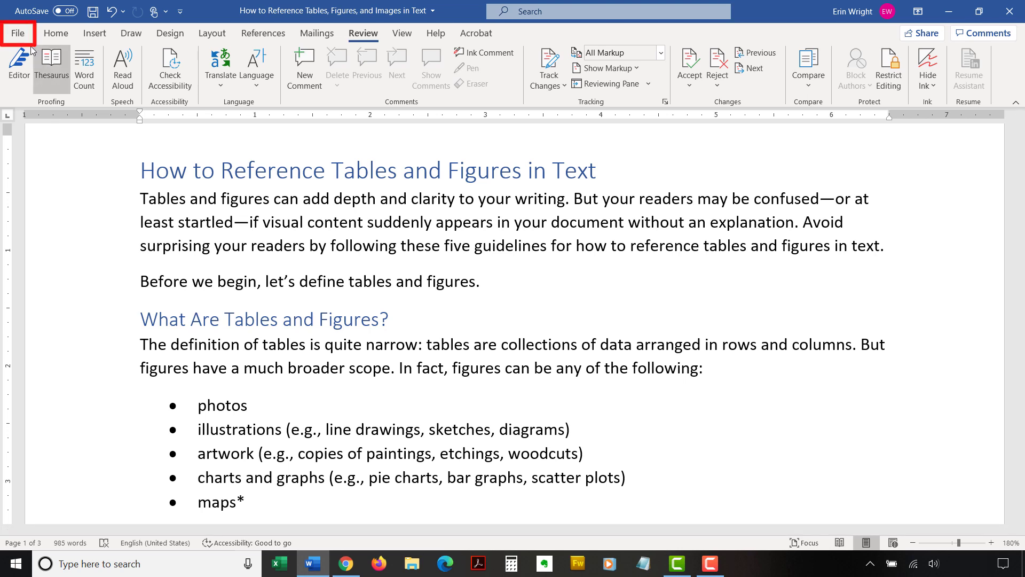
# Step: Recheck the document from Proofing options, confirming the checker reset, and close Options
pyautogui.click(19, 33)
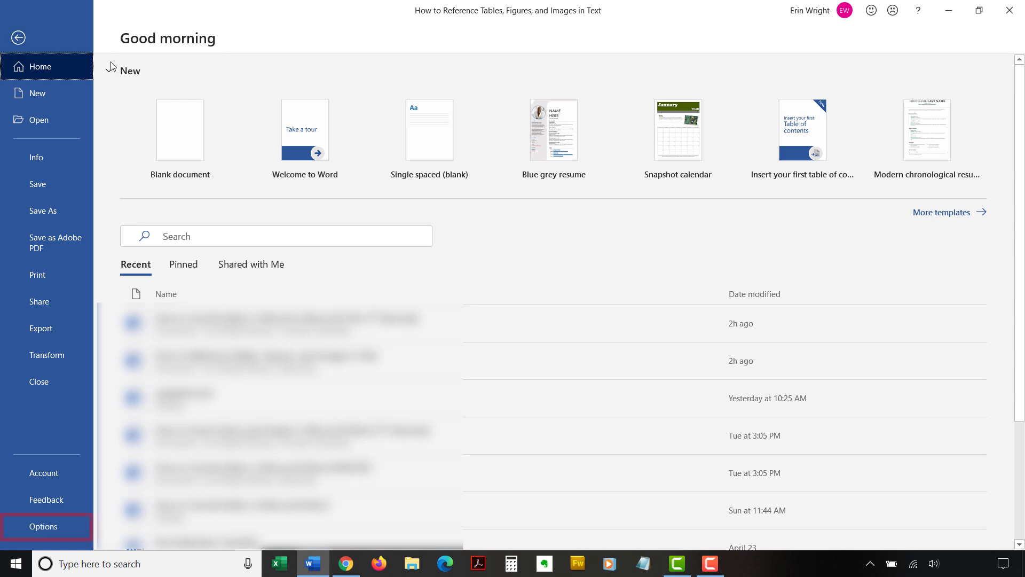
pyautogui.click(52, 529)
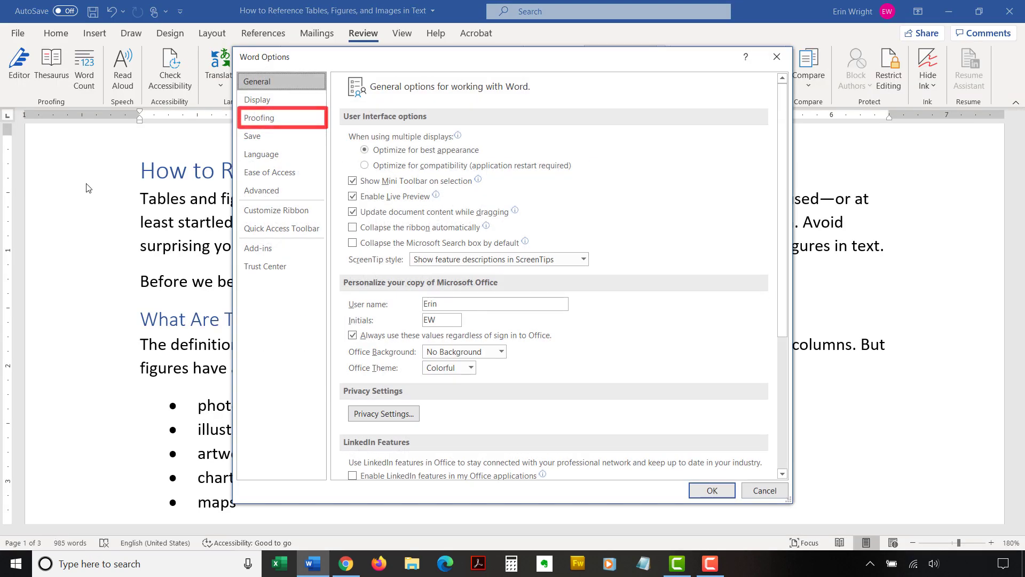
pyautogui.click(259, 118)
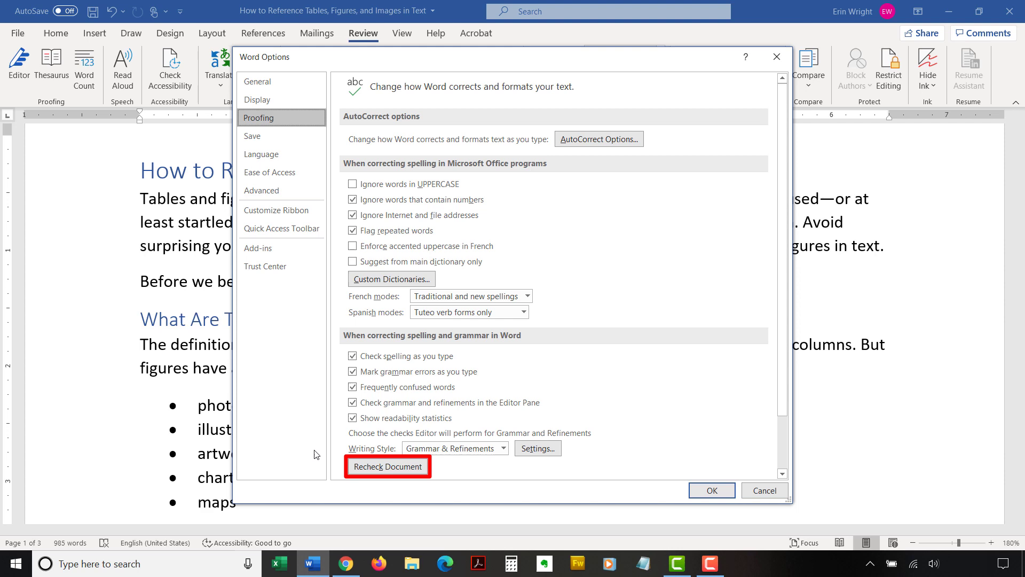
pyautogui.click(388, 466)
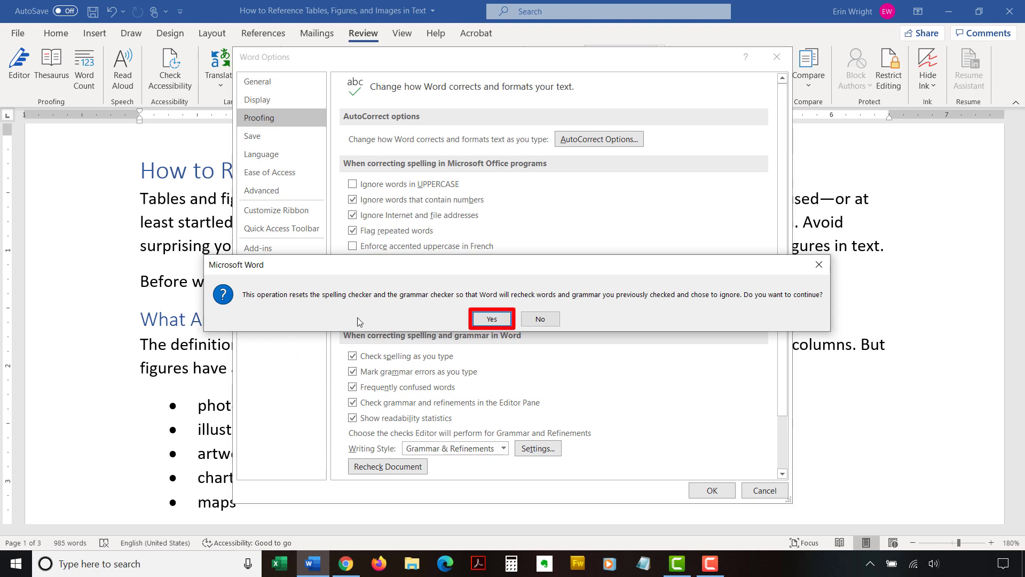
pyautogui.click(492, 319)
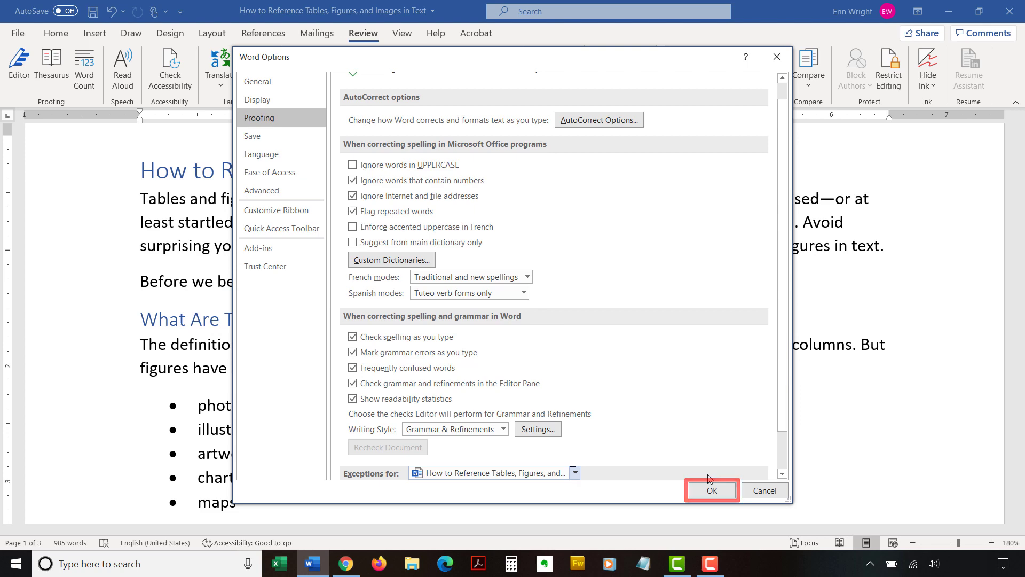
pyautogui.click(711, 490)
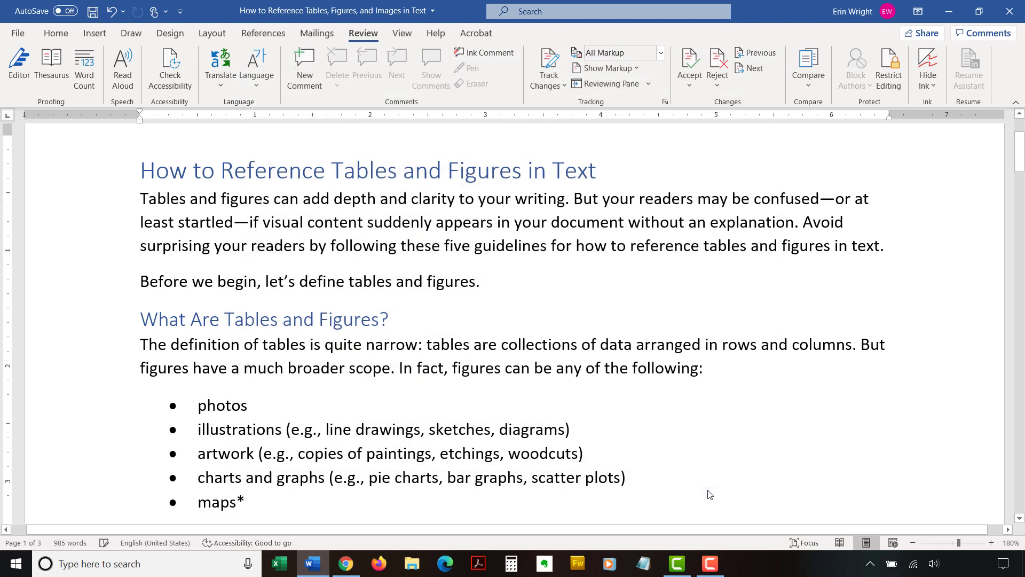